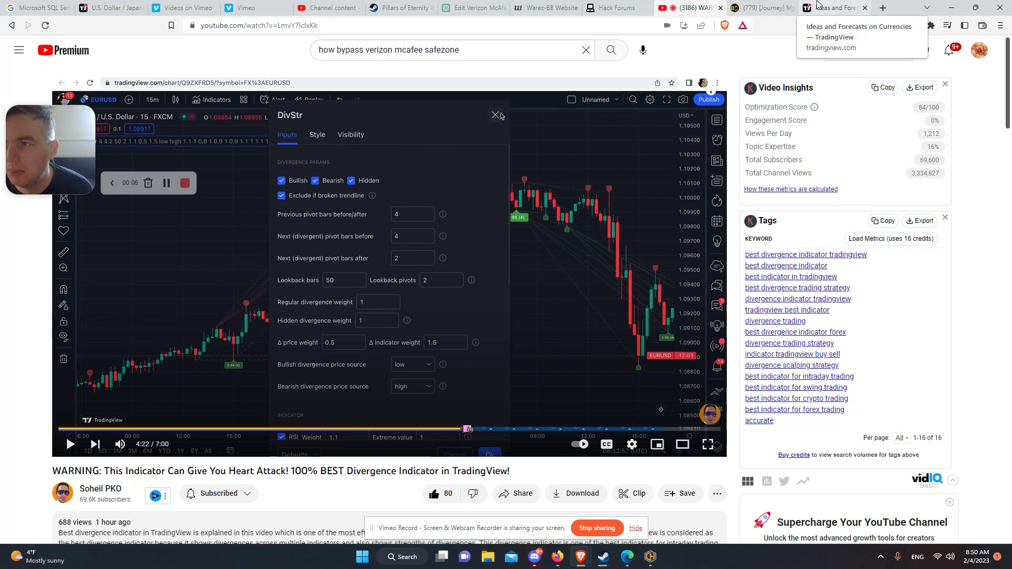
# - Switch to the TradingView browser tab and open the Chart+ product for the C3.ai chart
pyautogui.click(836, 7)
pyautogui.moveTo(436, 60)
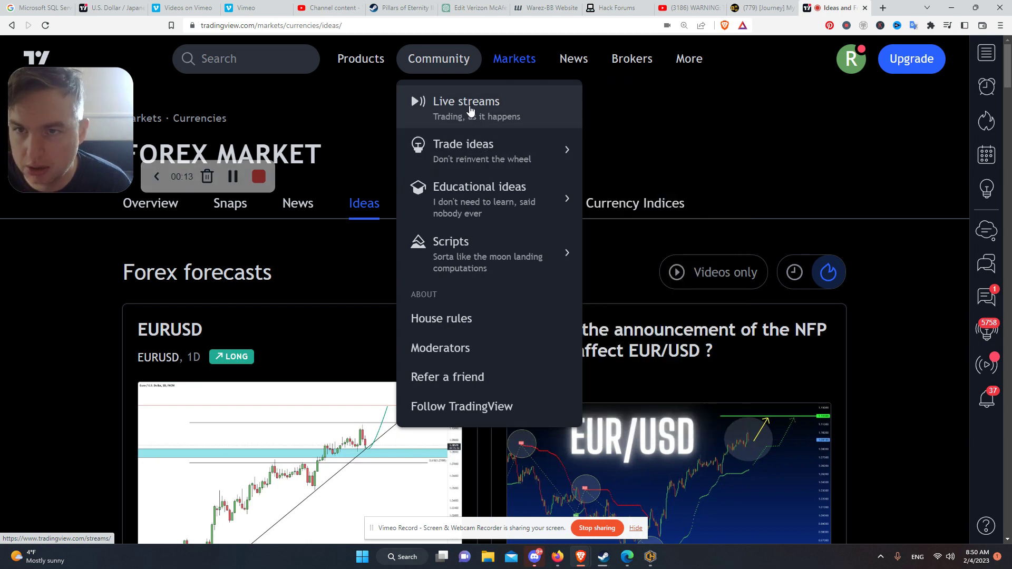
pyautogui.moveTo(369, 77)
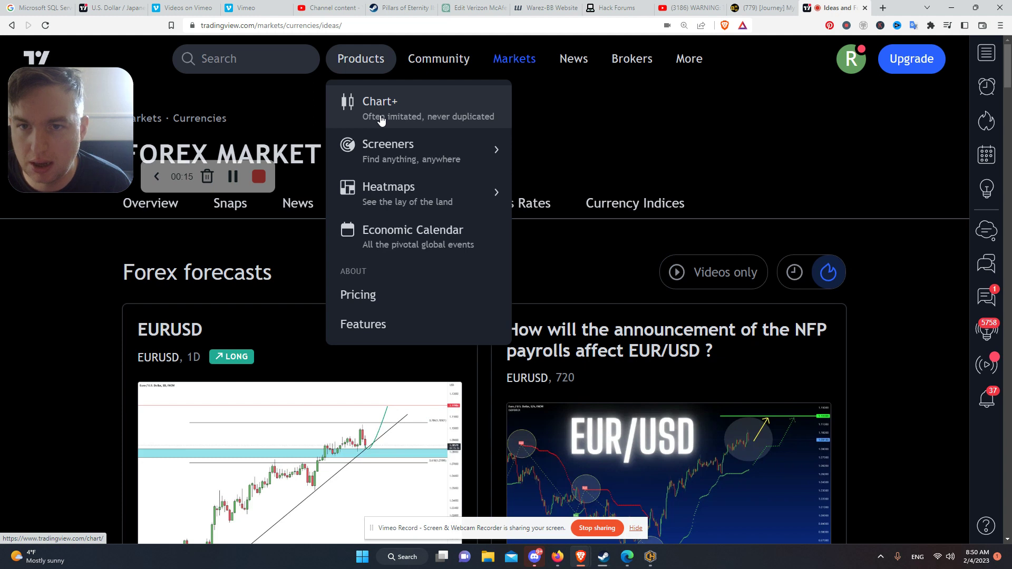
pyautogui.click(477, 137)
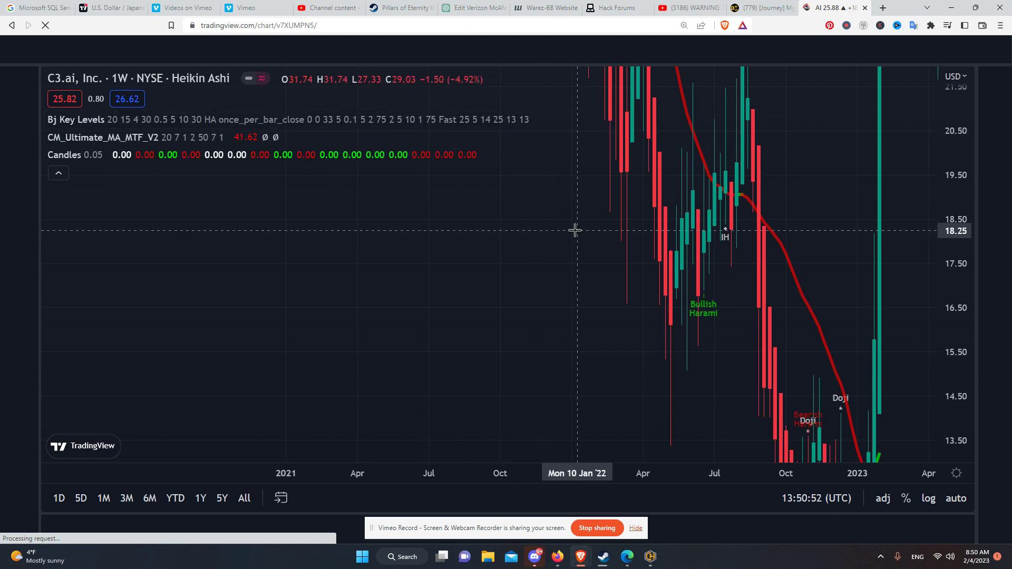
pyautogui.moveTo(545, 237); pyautogui.dragTo(352, 174)
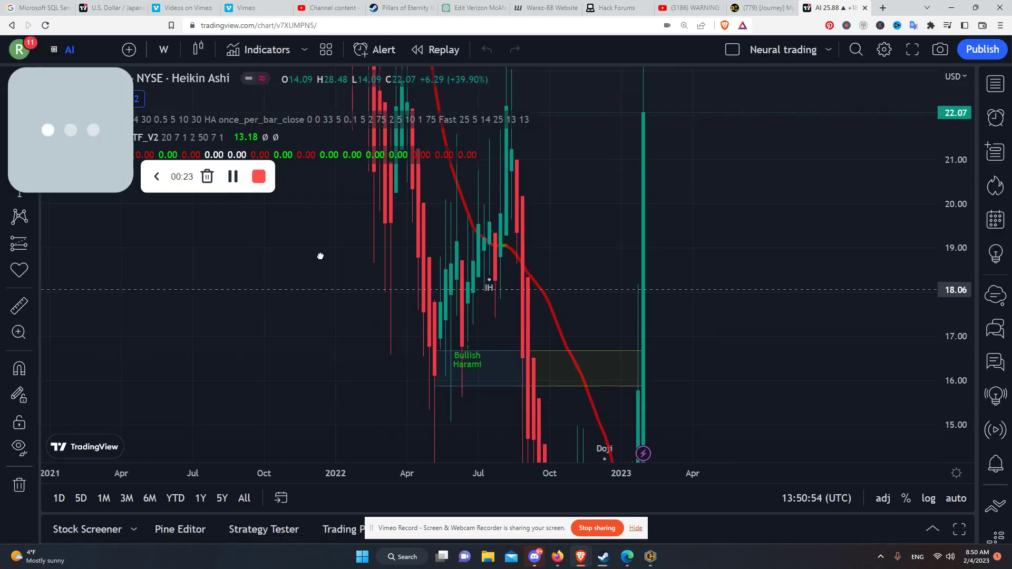
pyautogui.moveTo(164, 121); pyautogui.dragTo(41, 194)
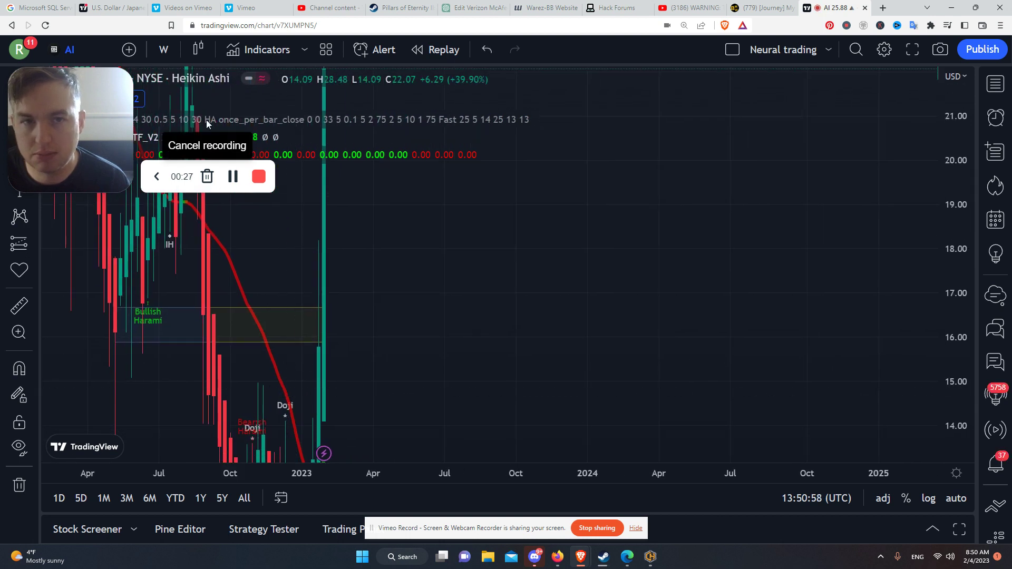
pyautogui.moveTo(334, 233); pyautogui.dragTo(419, 235)
pyautogui.moveTo(73, 126); pyautogui.dragTo(968, 51)
# - Review the favorite indicators and their script authors in the indicator library, then return to the chart
pyautogui.moveTo(84, 151)
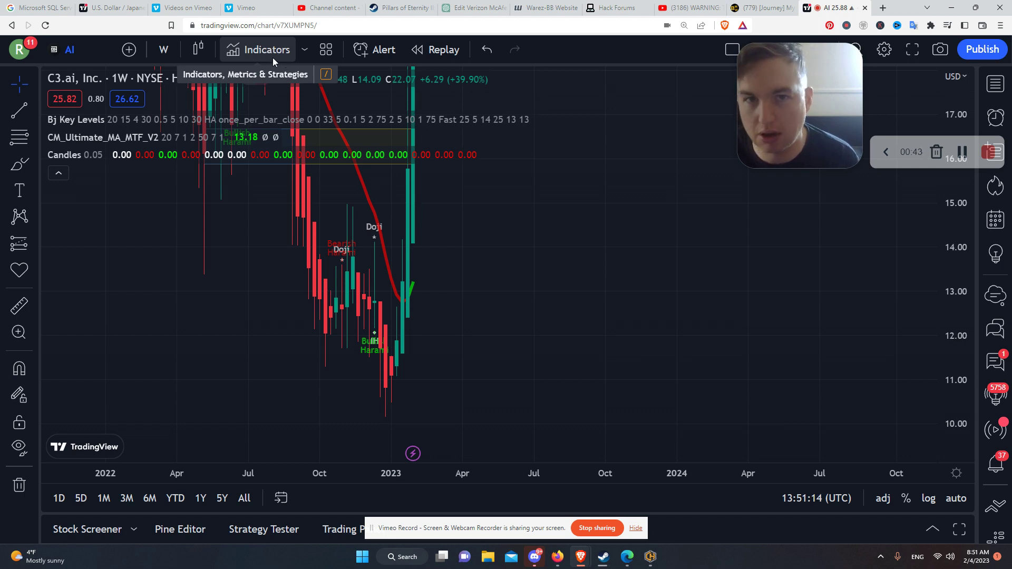
pyautogui.click(303, 50)
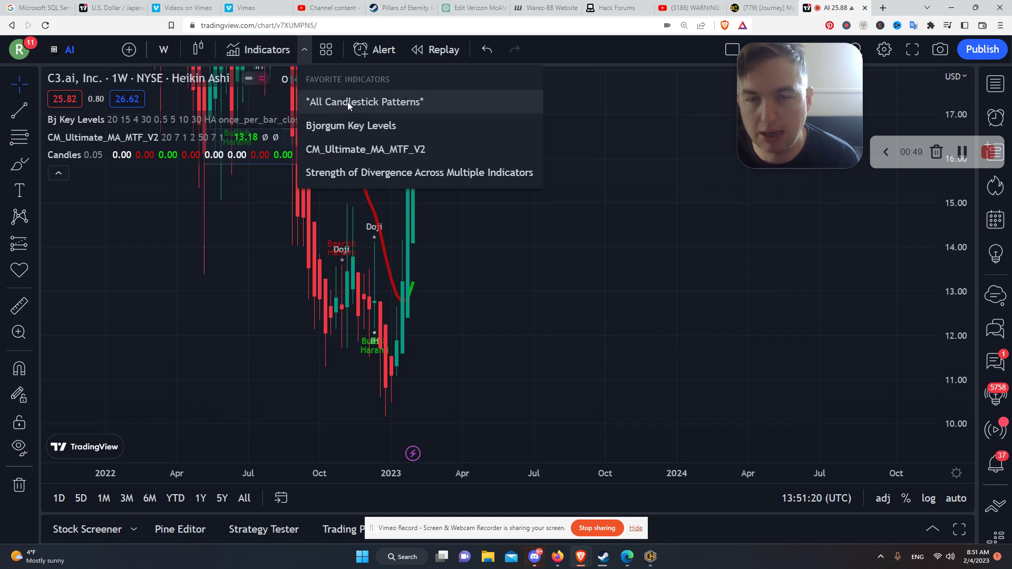
pyautogui.click(261, 48)
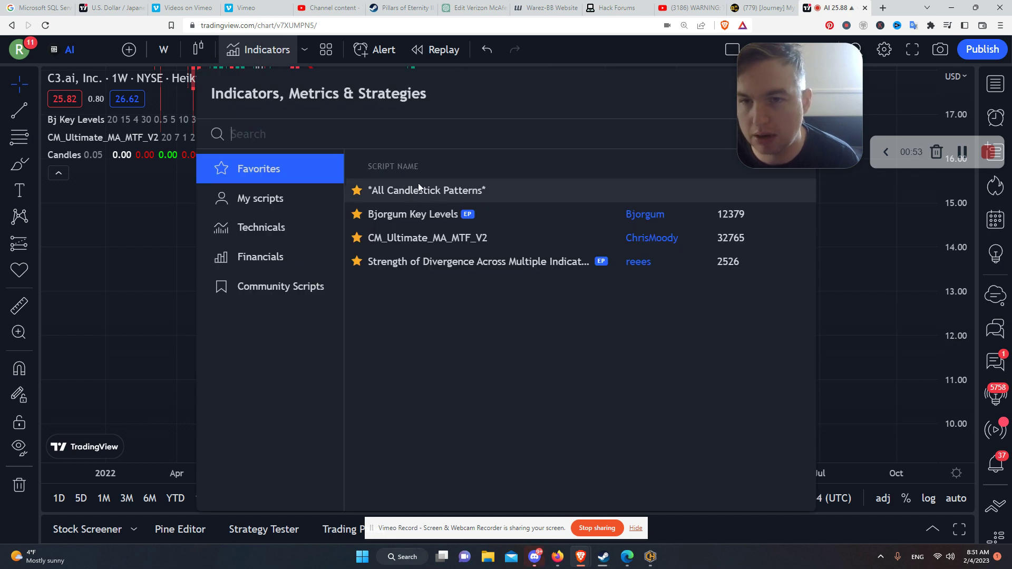
pyautogui.click(129, 172)
# - Examine the weekly C3.ai candles, candlestick pattern labels, key level zone and moving average through 2022 and early 2023
pyautogui.moveTo(358, 249); pyautogui.dragTo(365, 217)
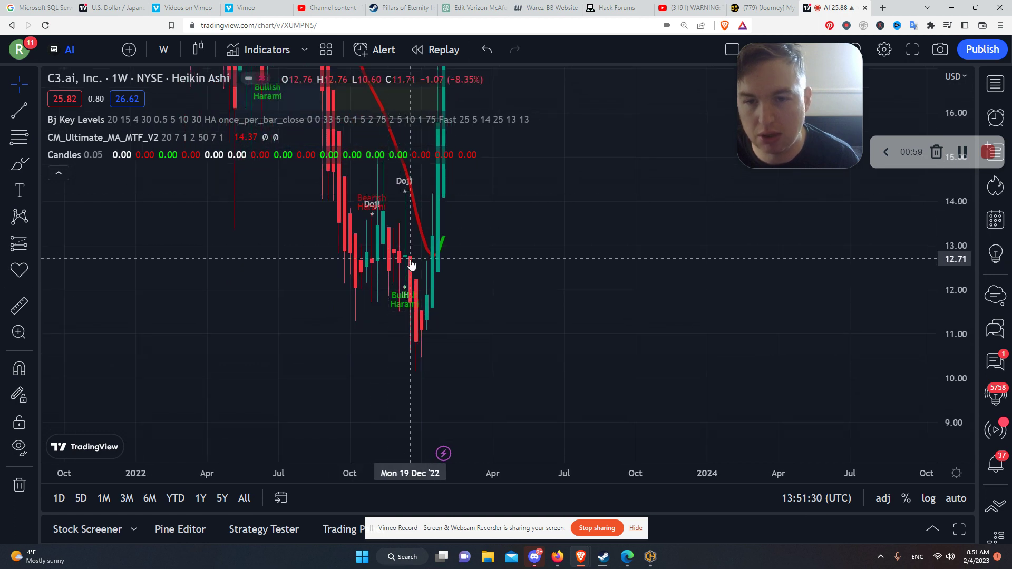
pyautogui.moveTo(393, 260); pyautogui.dragTo(359, 209)
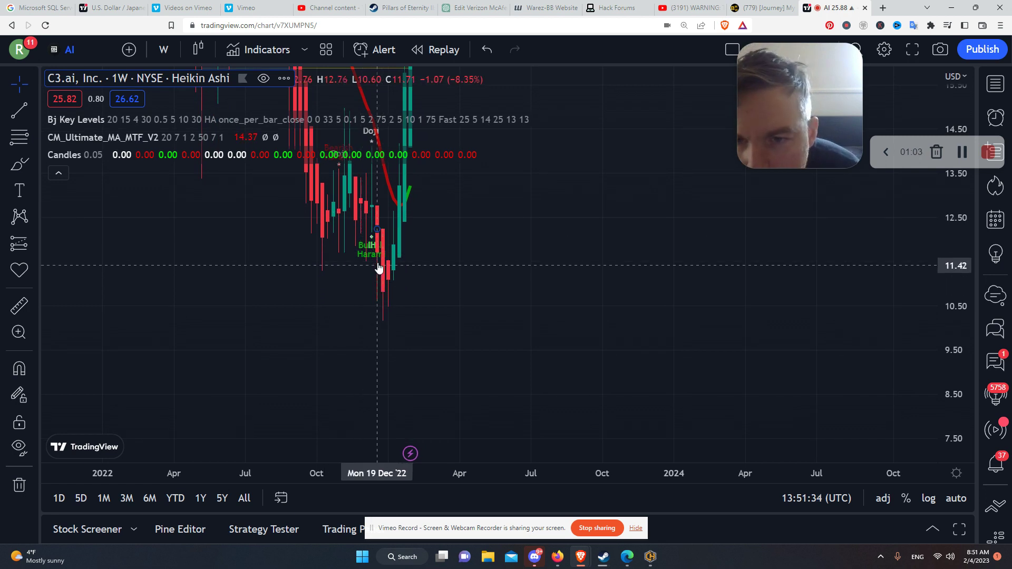
pyautogui.moveTo(376, 264); pyautogui.dragTo(329, 244)
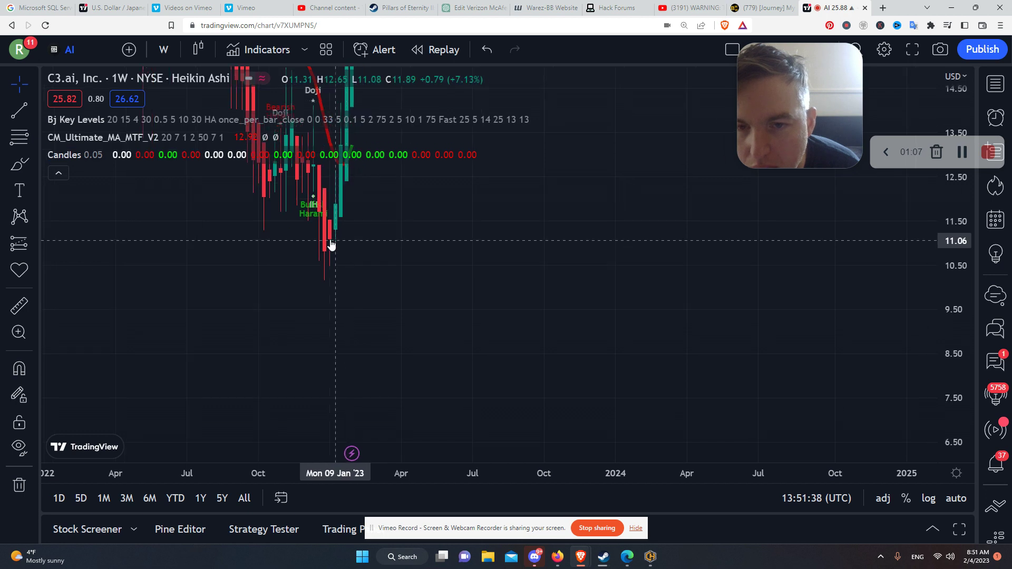
pyautogui.moveTo(364, 220); pyautogui.dragTo(385, 454)
pyautogui.moveTo(410, 319); pyautogui.dragTo(661, 395)
pyautogui.moveTo(410, 297); pyautogui.dragTo(416, 330)
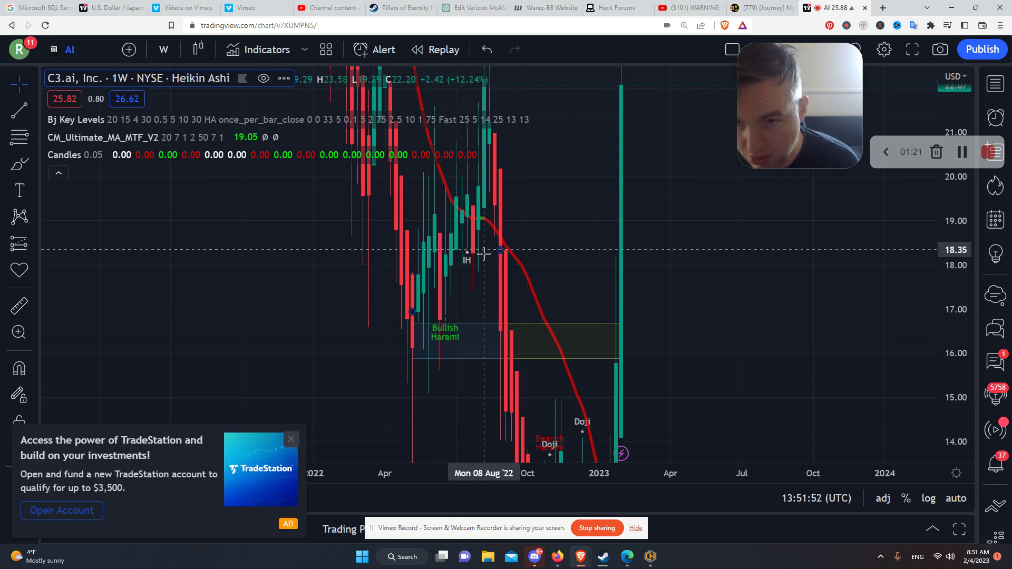
pyautogui.moveTo(477, 268); pyautogui.dragTo(408, 336)
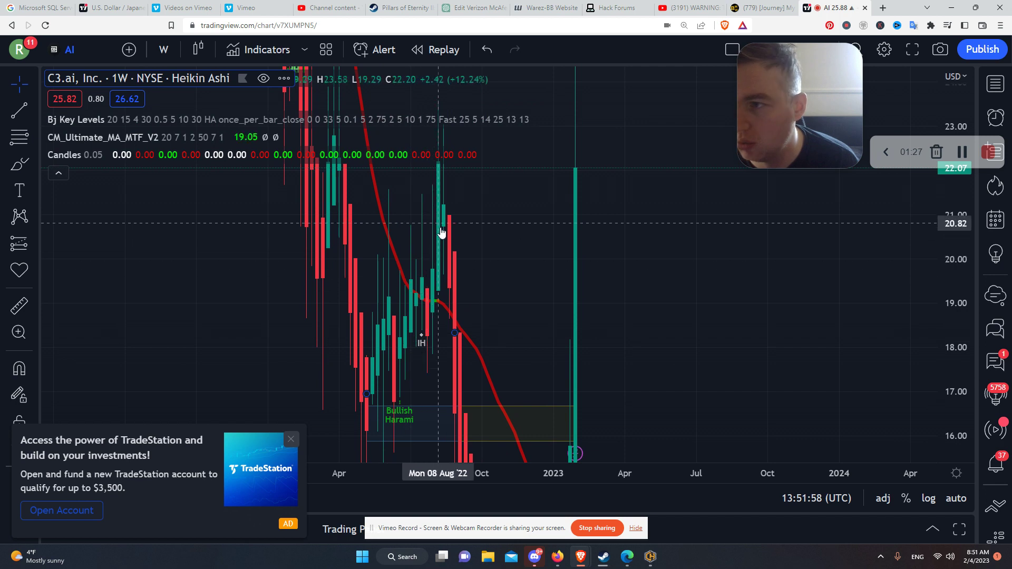
pyautogui.moveTo(440, 233); pyautogui.dragTo(398, 342)
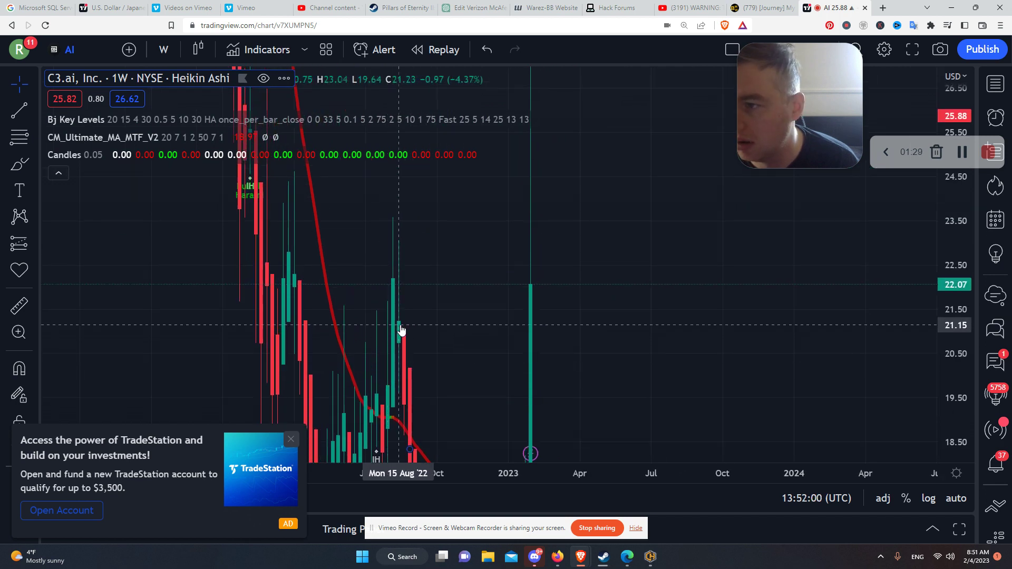
pyautogui.moveTo(398, 328); pyautogui.dragTo(687, 558)
pyautogui.moveTo(583, 338); pyautogui.dragTo(467, 448)
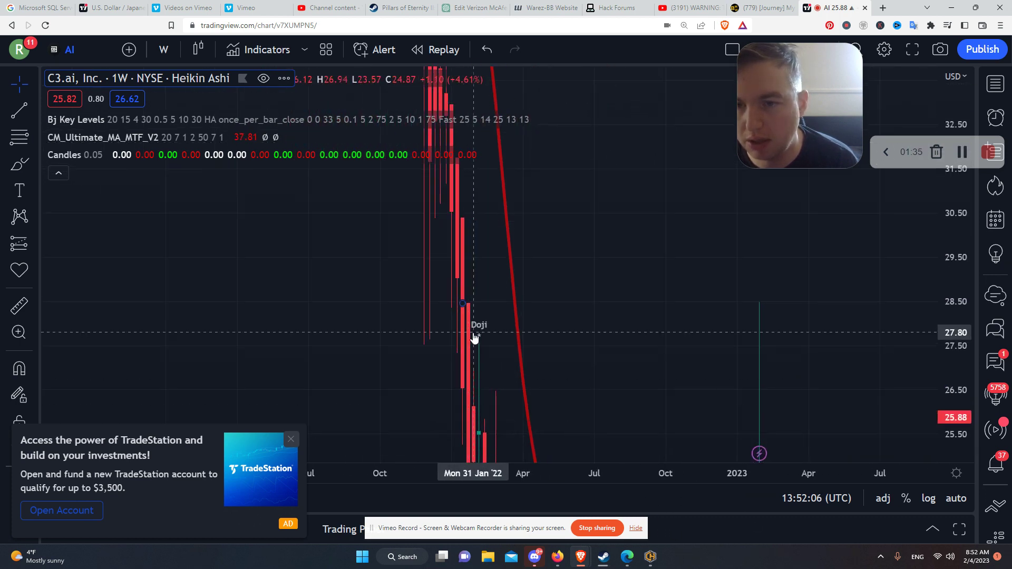
pyautogui.moveTo(488, 336); pyautogui.dragTo(311, 108)
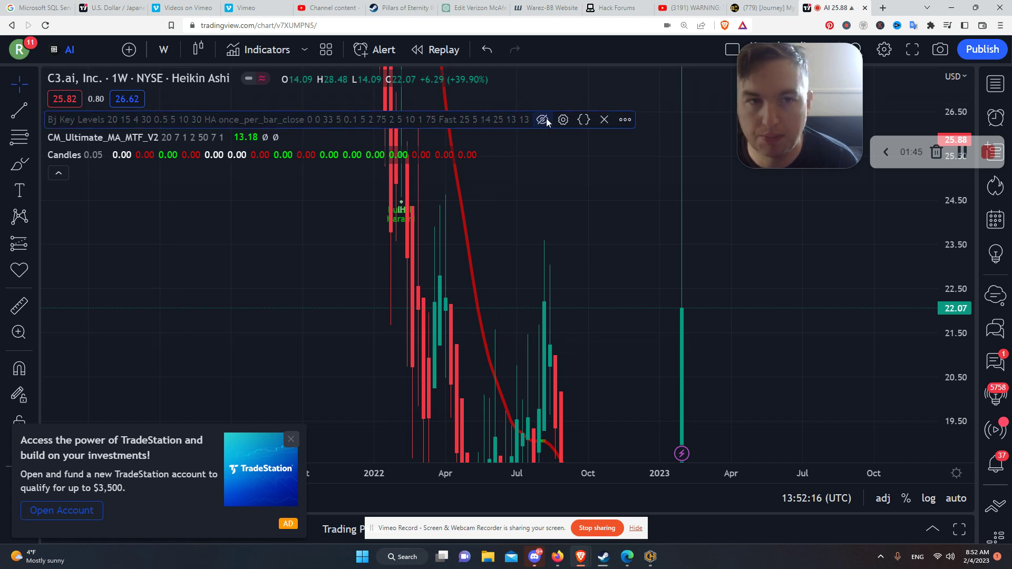
pyautogui.moveTo(508, 255); pyautogui.dragTo(324, 4)
# - Change the C3.ai chart's interval to 1 day
pyautogui.moveTo(406, 316); pyautogui.dragTo(346, 439)
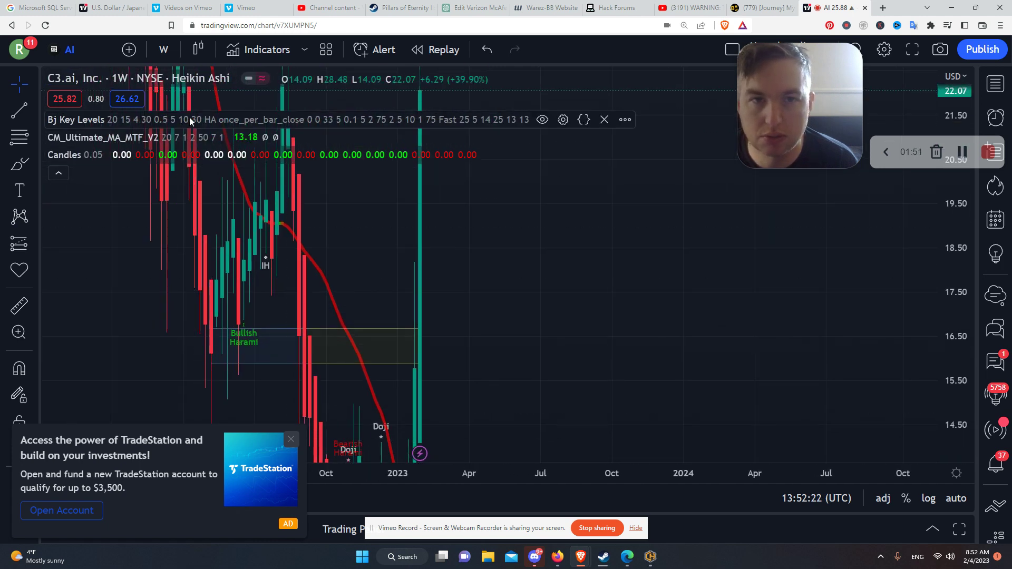
pyautogui.click(163, 49)
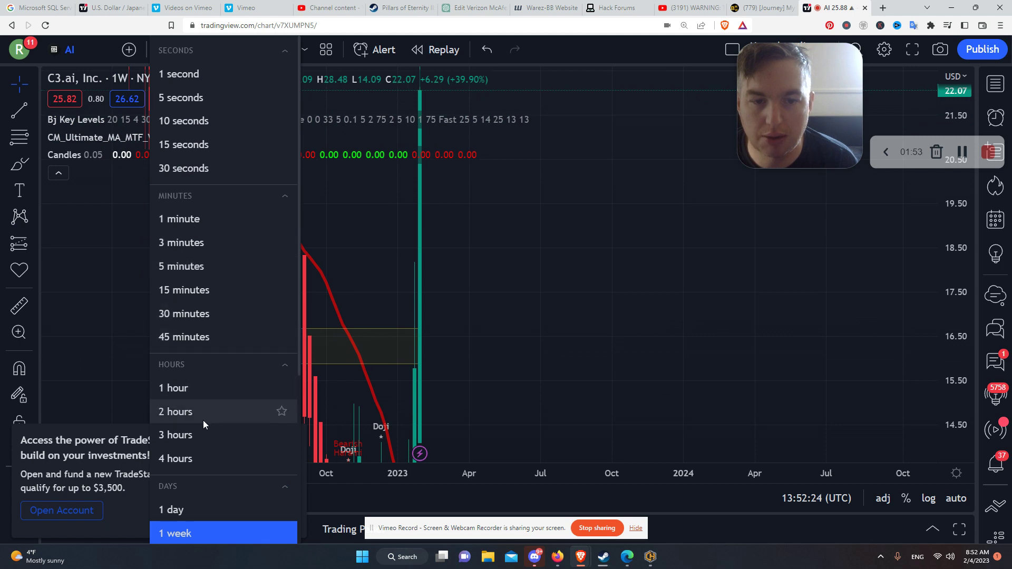
pyautogui.click(197, 506)
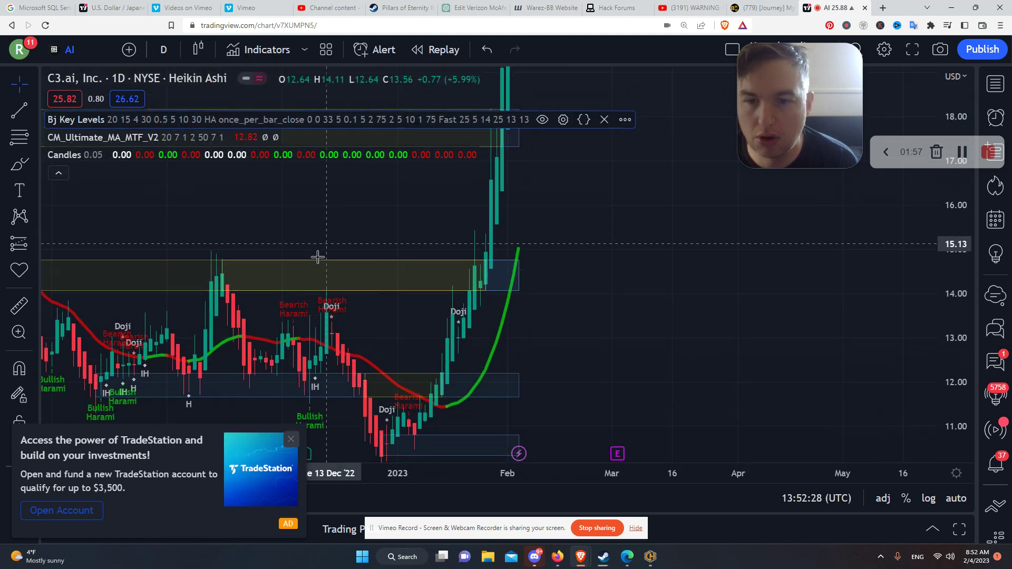
# - Examine how the daily C3.ai candles move through the shaded key level zones up to the latest February candles
pyautogui.moveTo(442, 241); pyautogui.dragTo(368, 242)
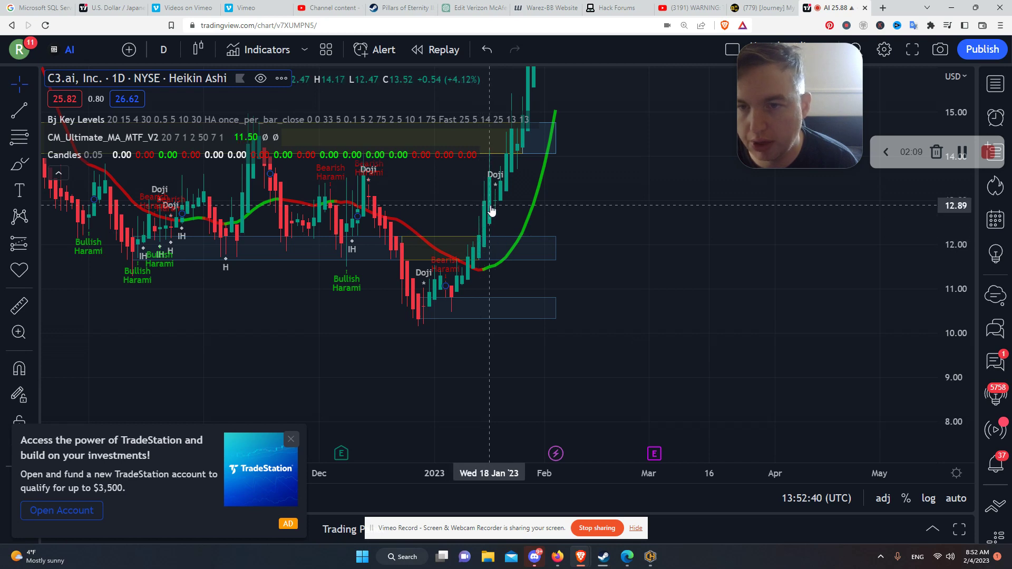
pyautogui.moveTo(507, 190); pyautogui.dragTo(467, 237)
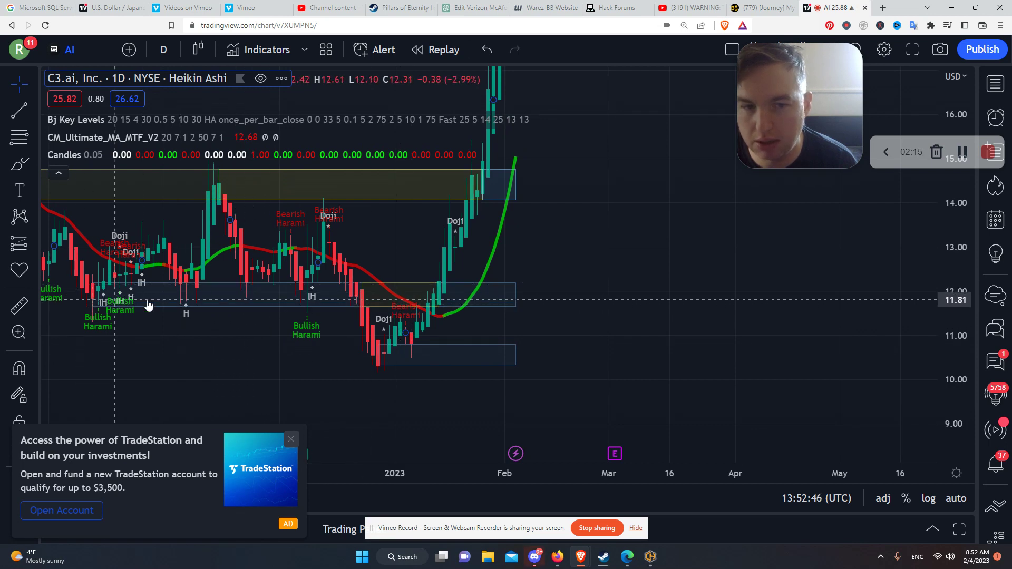
pyautogui.moveTo(424, 323); pyautogui.dragTo(380, 422)
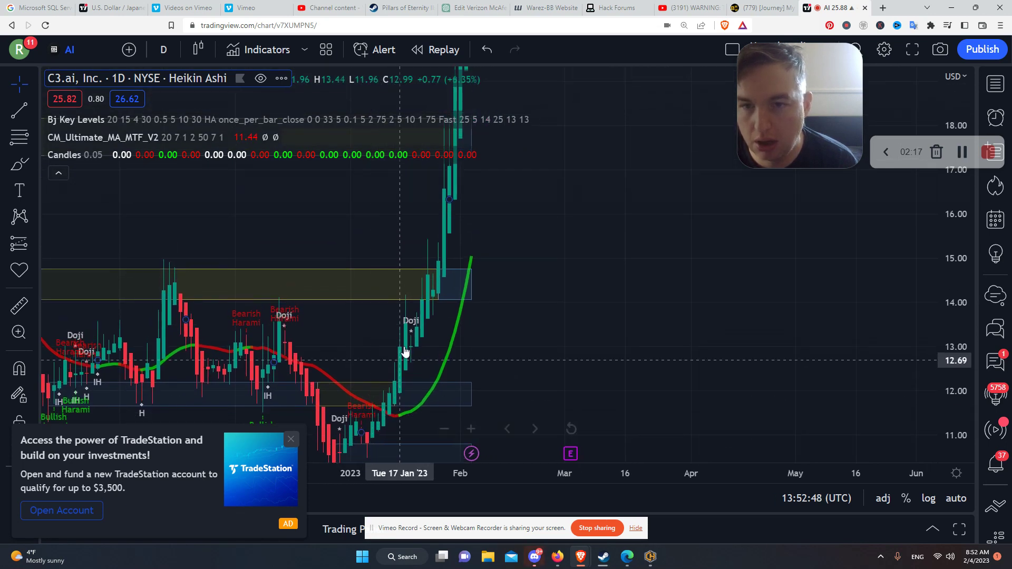
pyautogui.moveTo(368, 320); pyautogui.dragTo(366, 345)
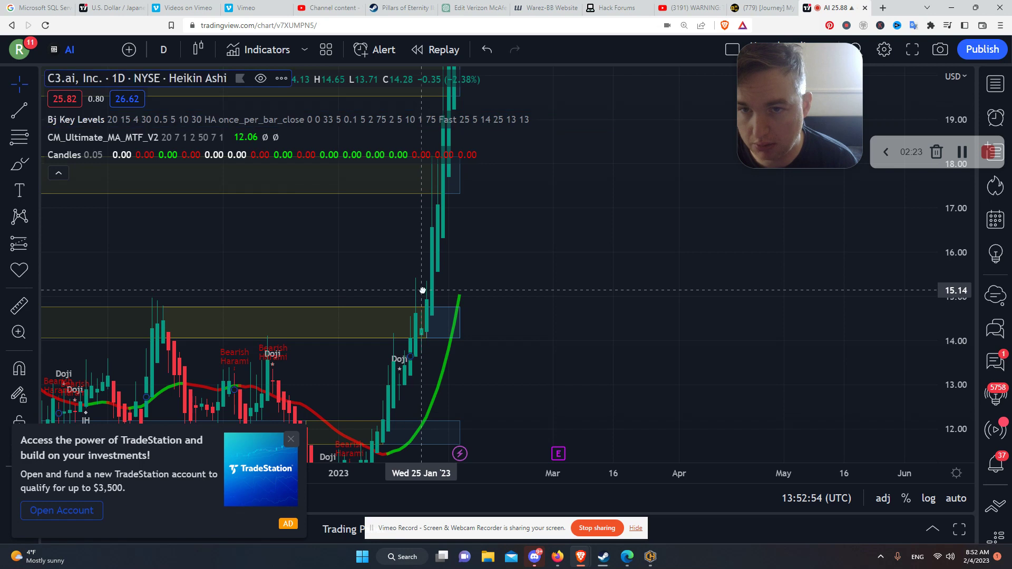
pyautogui.moveTo(421, 286); pyautogui.dragTo(375, 329)
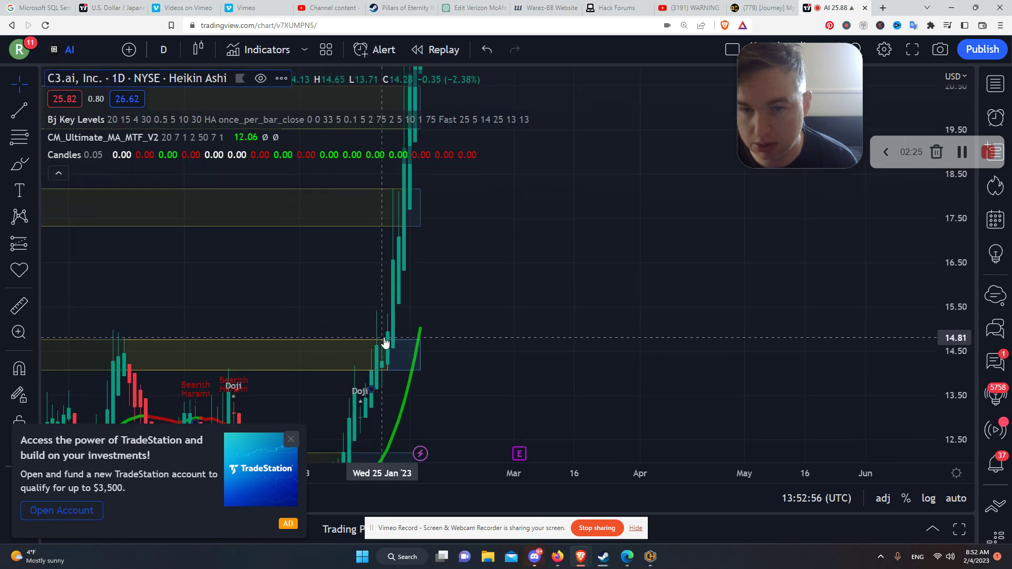
pyautogui.moveTo(389, 338); pyautogui.dragTo(427, 407)
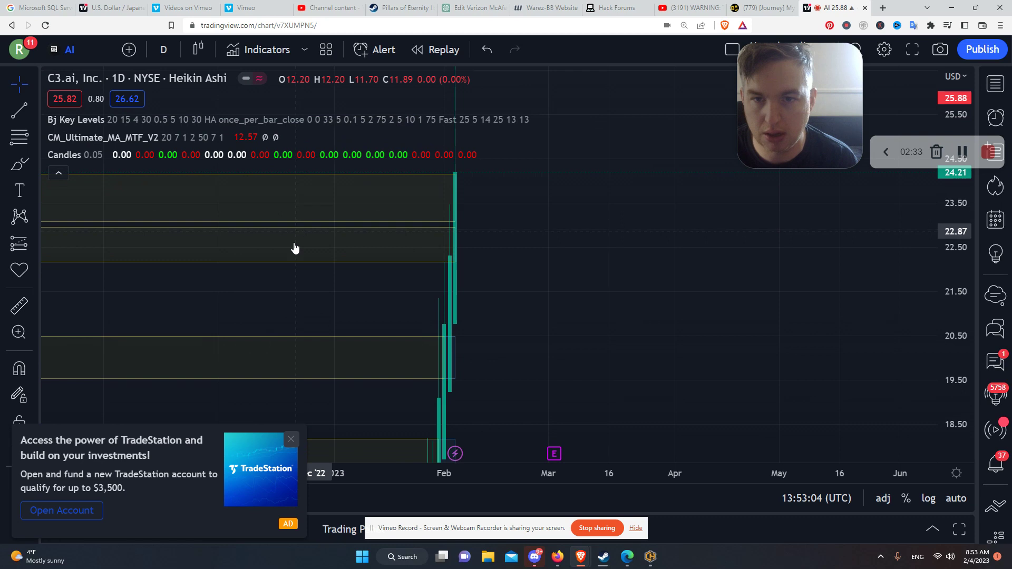
pyautogui.moveTo(344, 324); pyautogui.dragTo(482, 197)
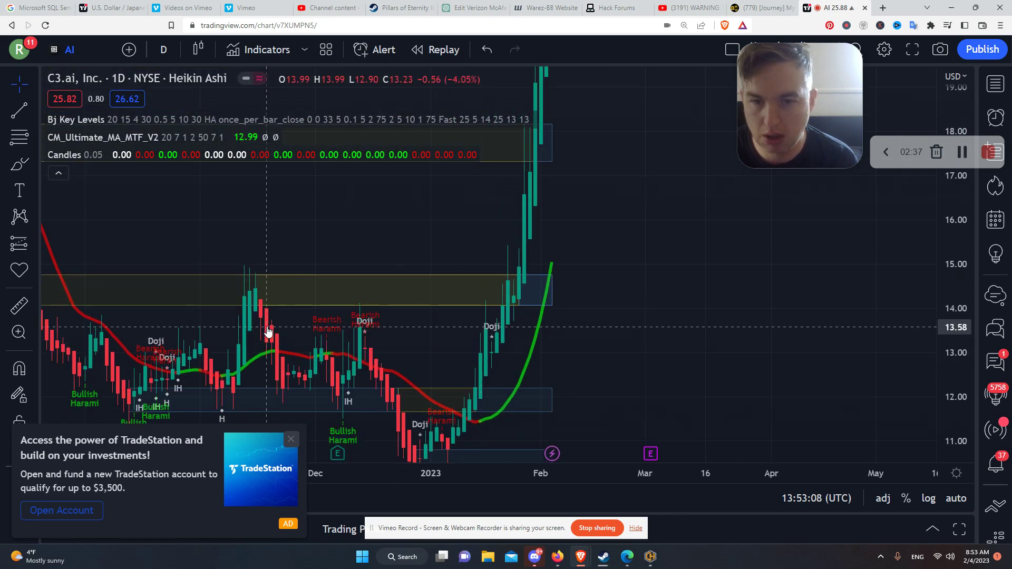
# - Examine the candlestick pattern labels and the moving average's colour changes on the daily chart from October to February
pyautogui.moveTo(375, 325)
pyautogui.mouseDown()
pyautogui.moveTo(549, 323)
pyautogui.moveTo(356, 547)
pyautogui.moveTo(420, 339)
pyautogui.moveTo(367, 308)
pyautogui.mouseUp()
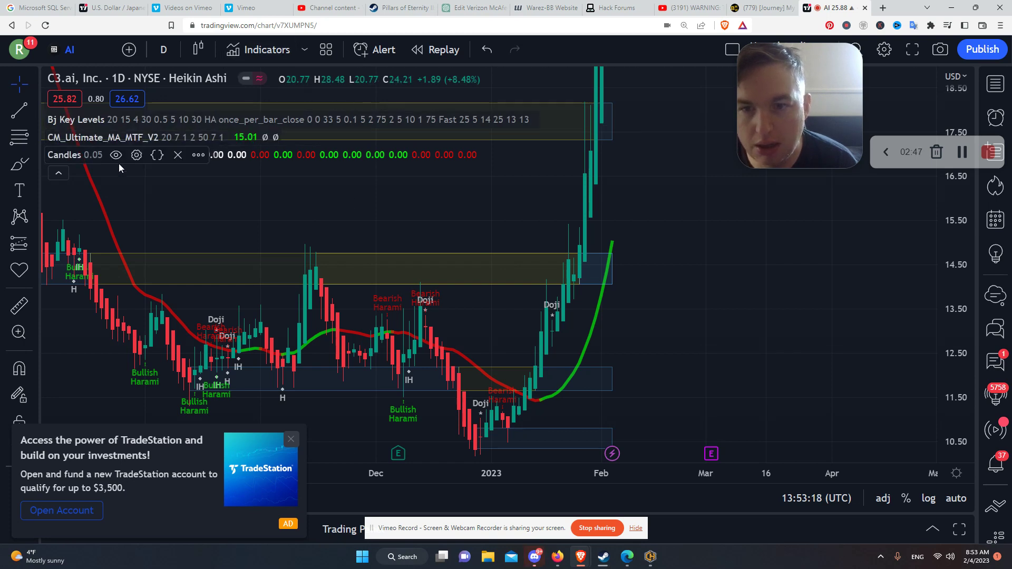
pyautogui.moveTo(210, 231); pyautogui.dragTo(150, 210)
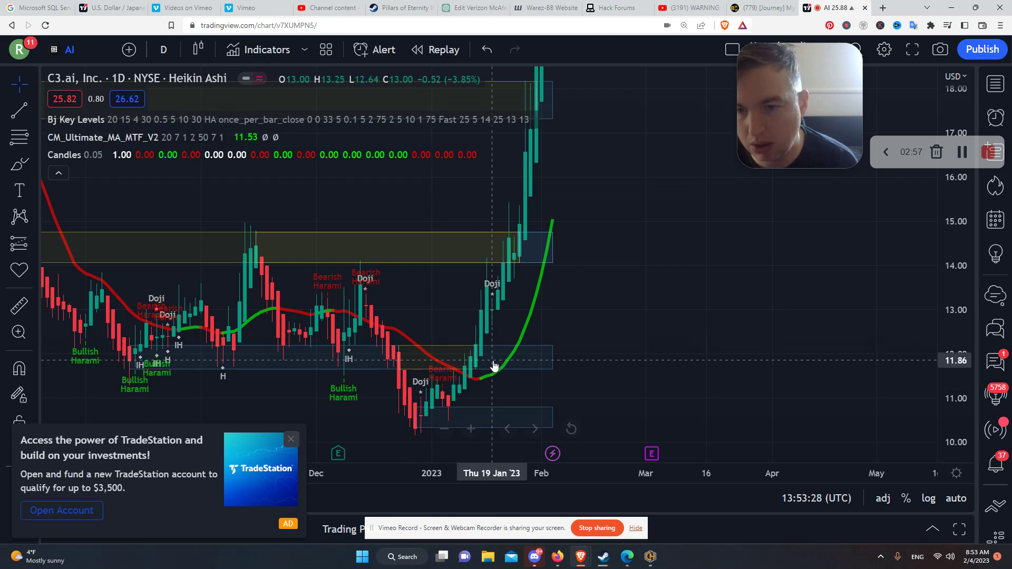
pyautogui.moveTo(61, 139)
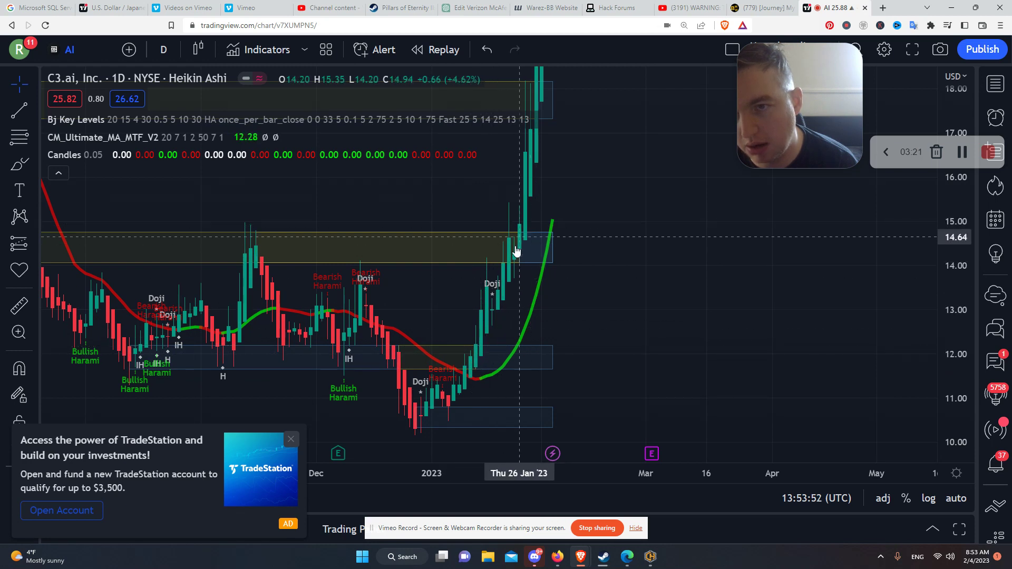
pyautogui.moveTo(573, 128); pyautogui.dragTo(558, 104)
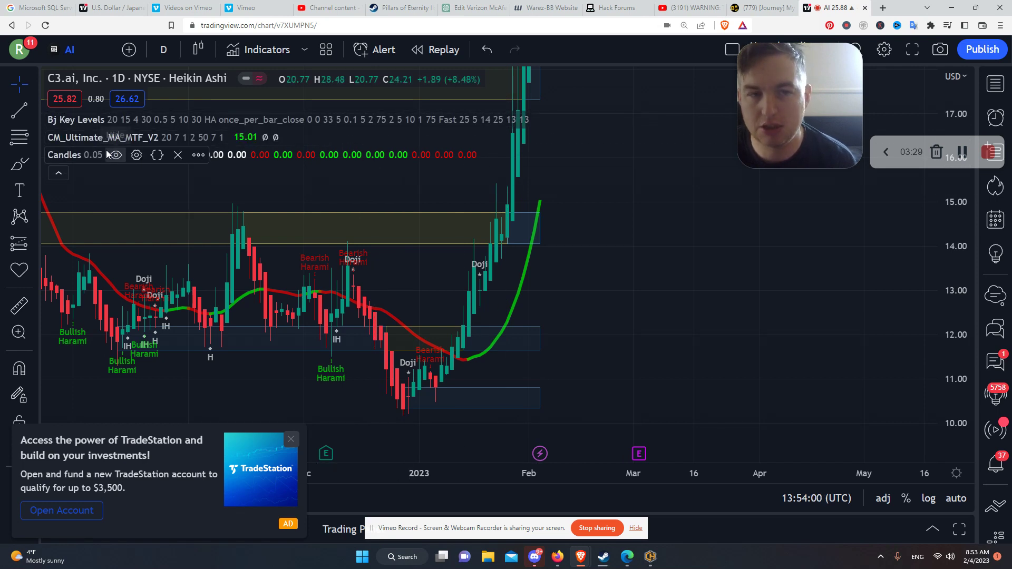
pyautogui.moveTo(165, 187); pyautogui.dragTo(192, 199)
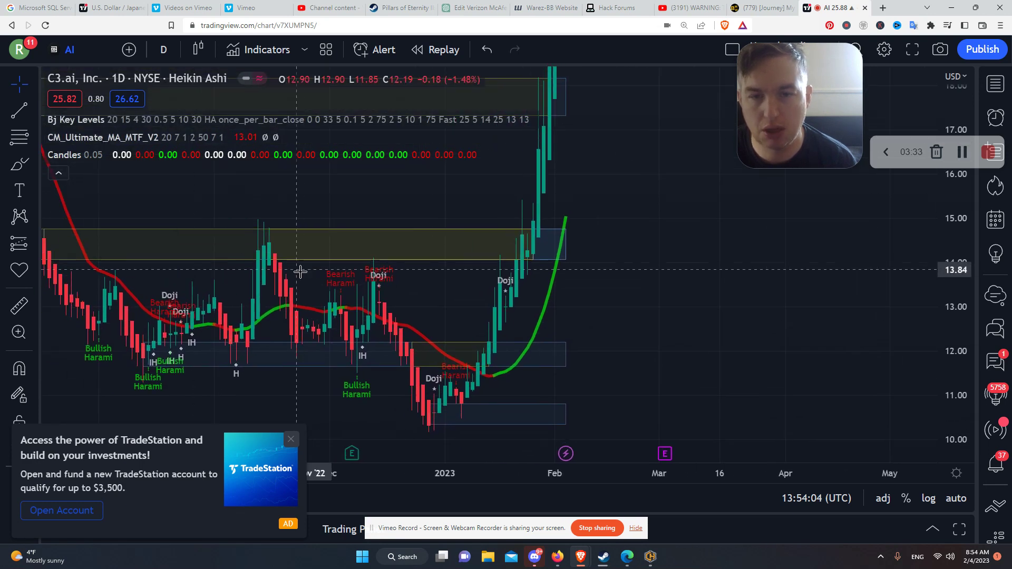
pyautogui.moveTo(450, 361); pyautogui.dragTo(342, 413)
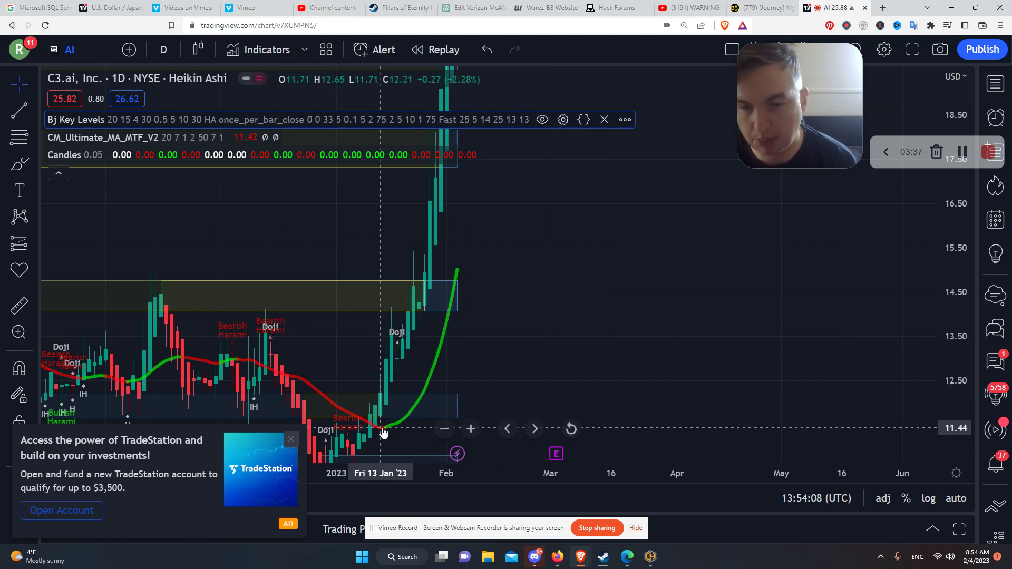
pyautogui.moveTo(422, 410); pyautogui.dragTo(670, 337)
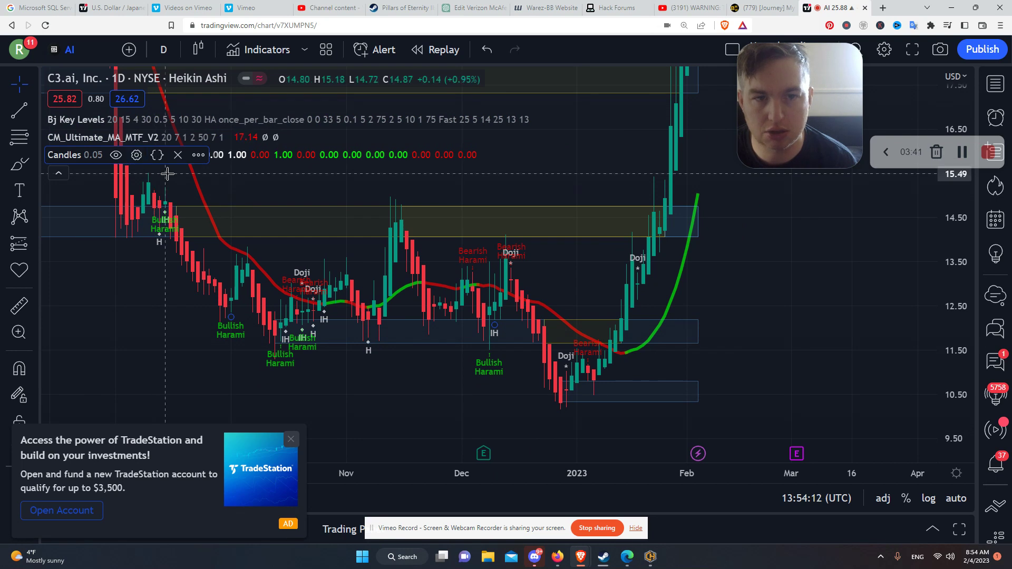
# - Review the Candles indicator's style settings, from the Doji through the Dark Cloud Cover pattern and down to the output options
pyautogui.click(136, 156)
pyautogui.click(446, 234)
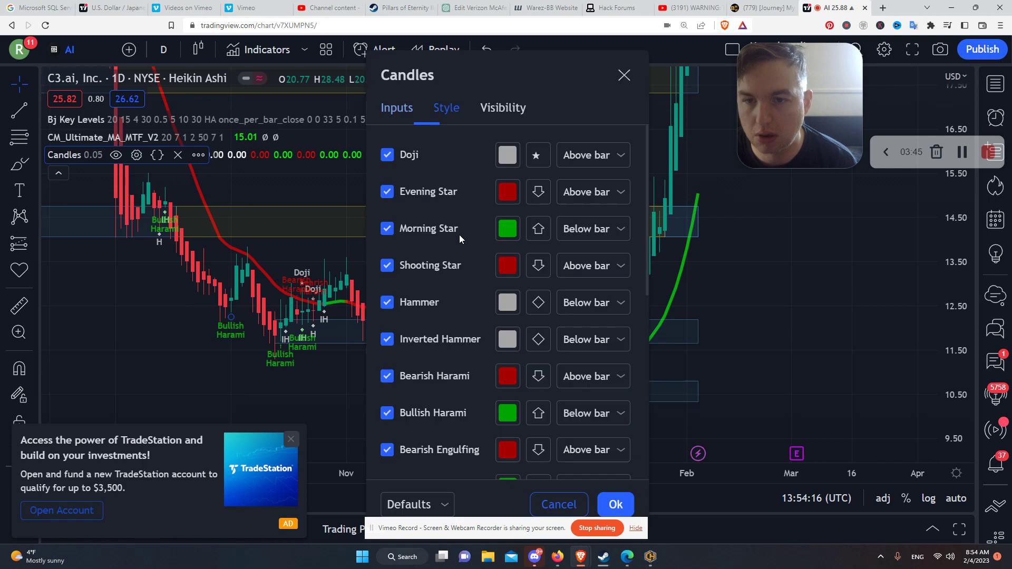
pyautogui.scroll(-2, 393, 189)
pyautogui.scroll(2, 390, 179)
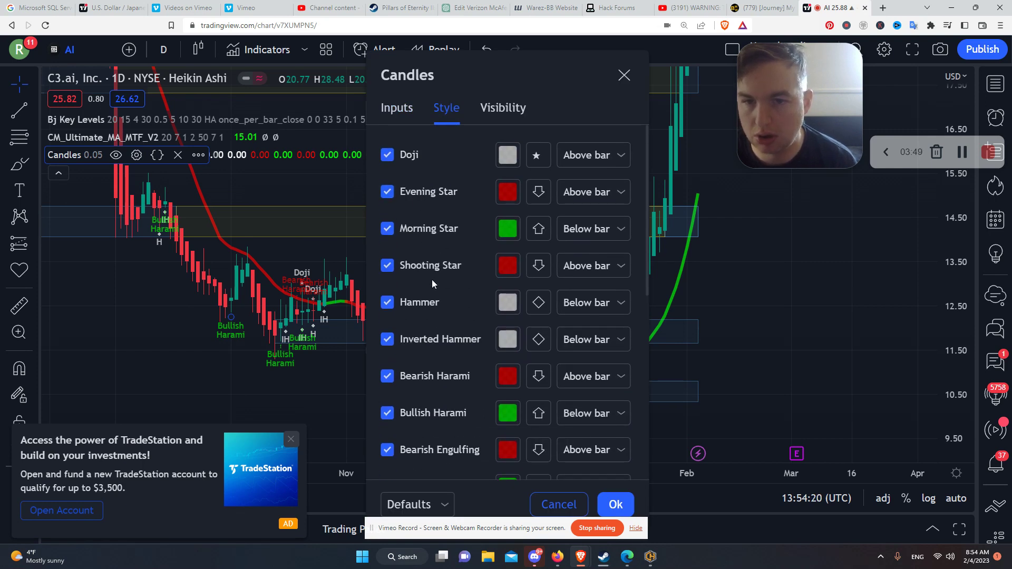
pyautogui.scroll(-7, 432, 280)
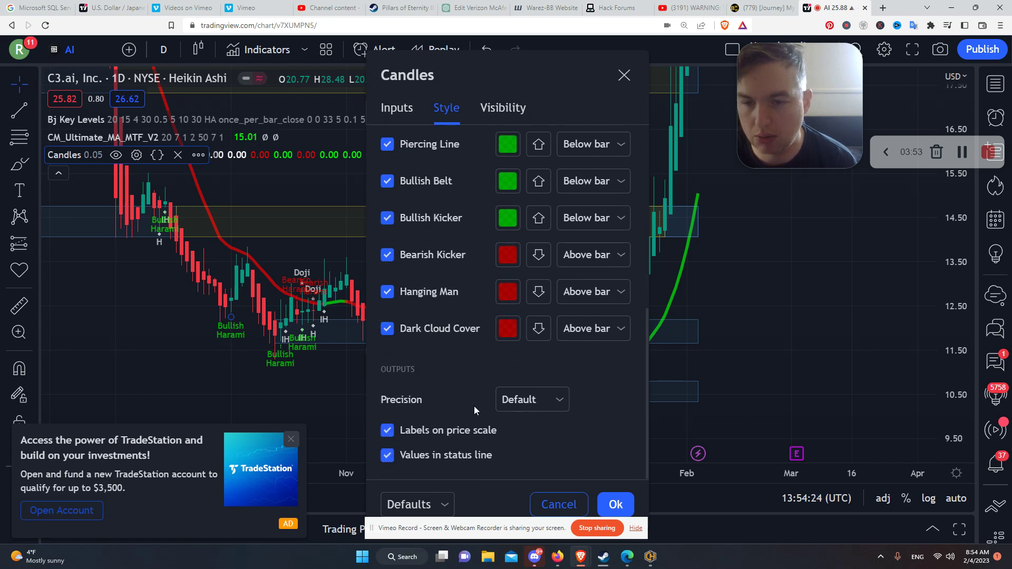
pyautogui.click(614, 504)
# - Examine the daily pattern labels around the August 2022 peak and compare them with the pattern list in the Candles style settings
pyautogui.hscroll(-5, 475, 295)
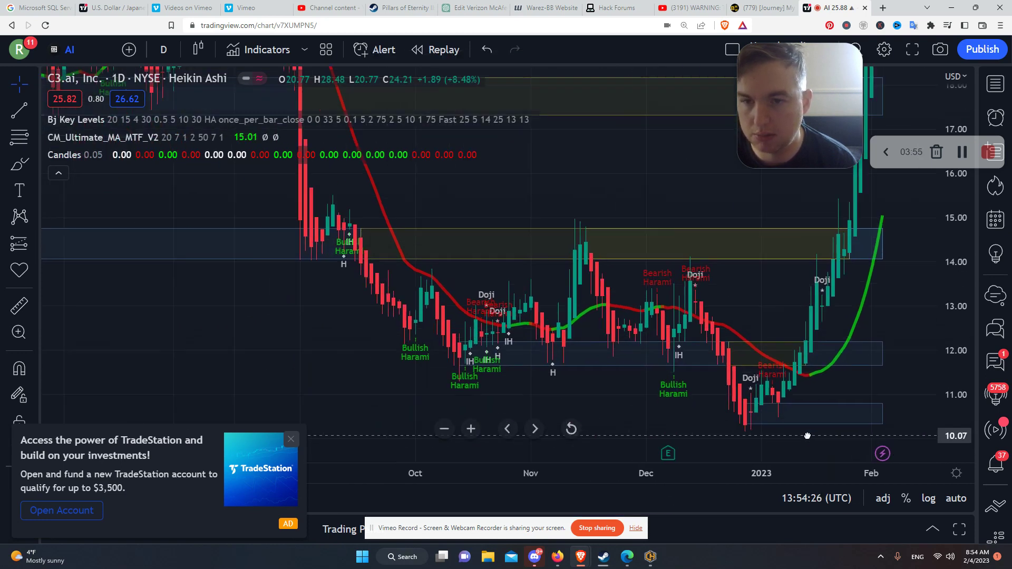
pyautogui.hscroll(-5, 405, 302)
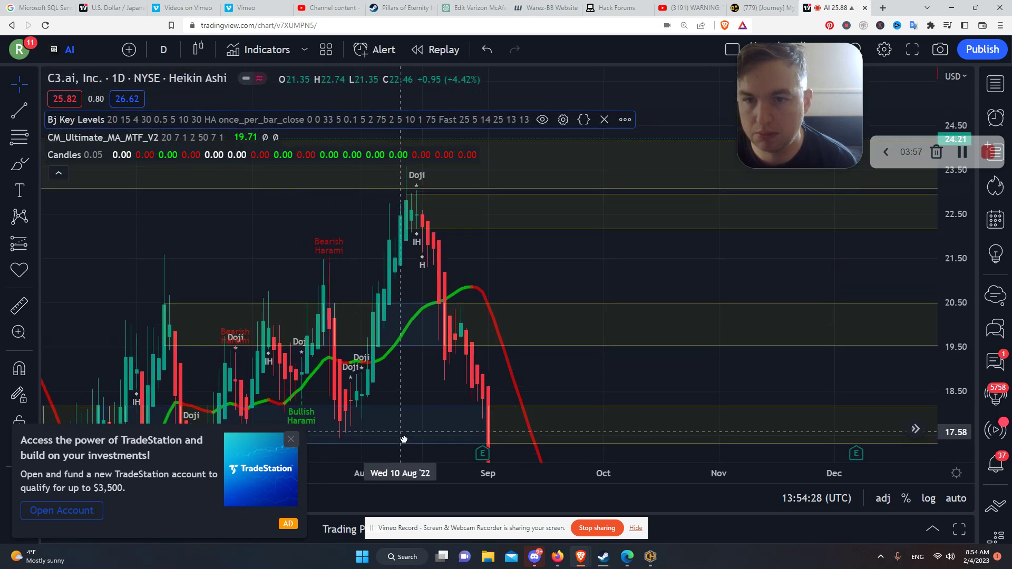
pyautogui.moveTo(441, 423); pyautogui.dragTo(450, 406)
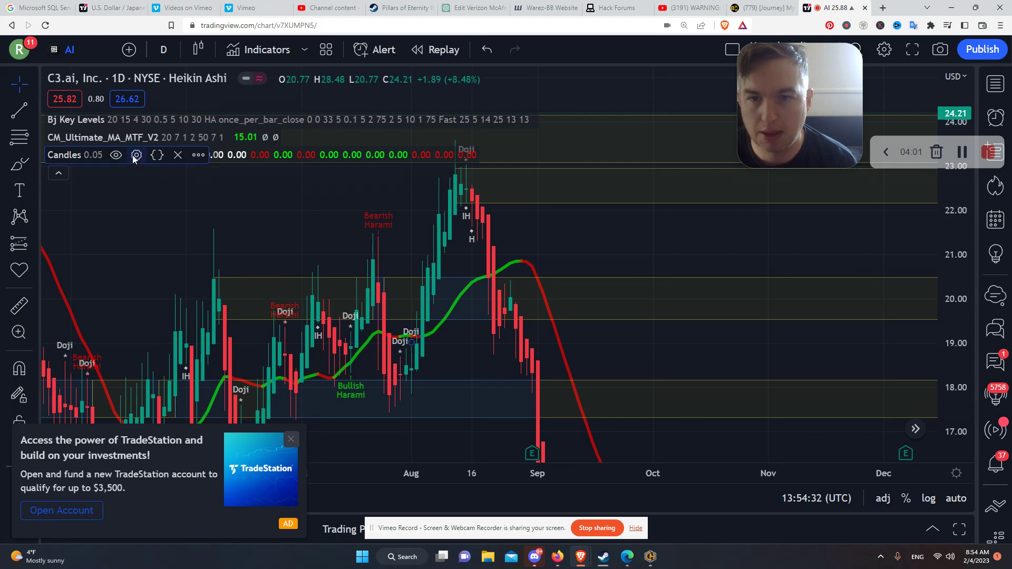
pyautogui.click(135, 156)
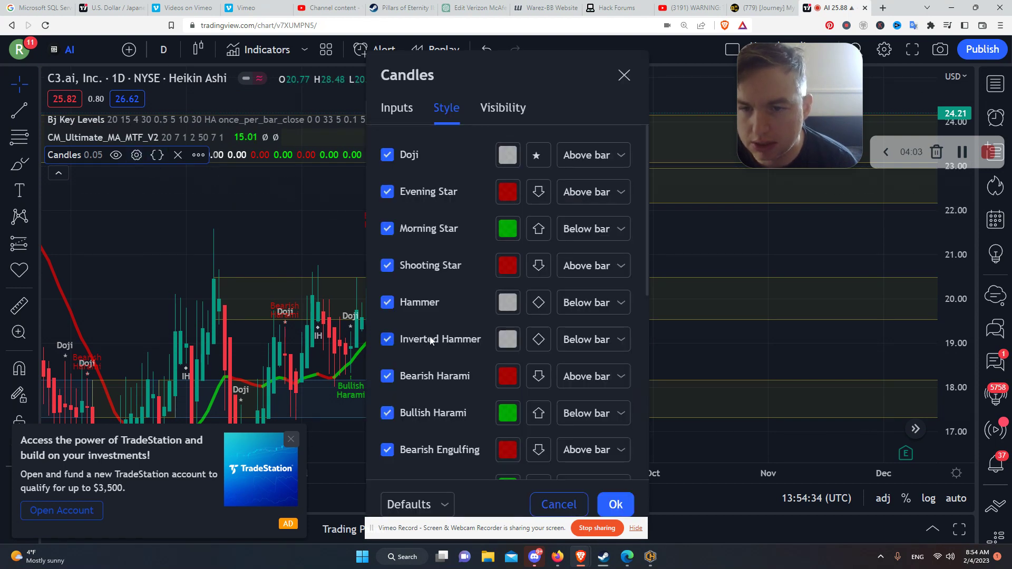
pyautogui.click(623, 76)
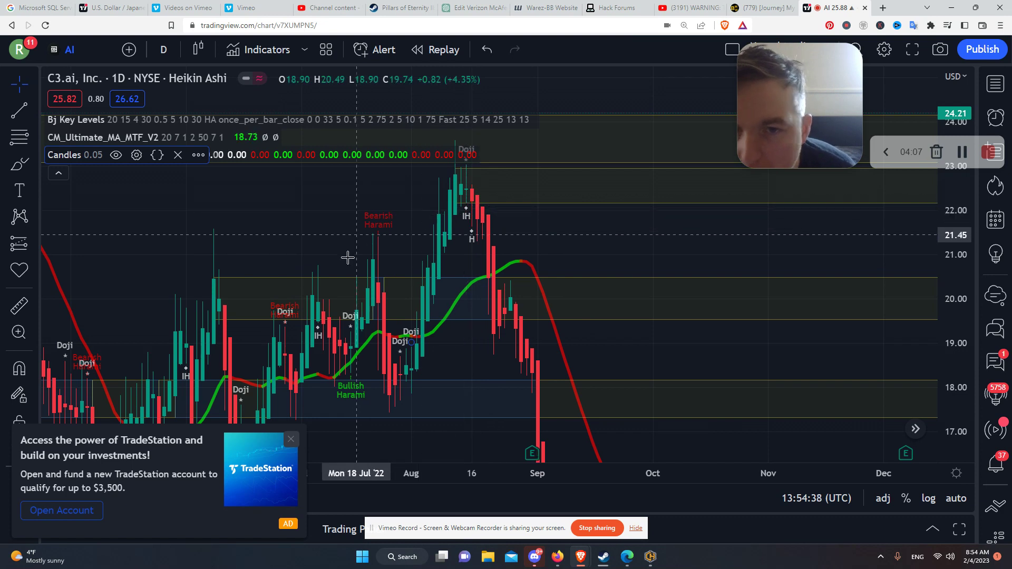
# - Examine the daily candles, pattern labels, key level zones and moving average from December 2021 to April 2022
pyautogui.moveTo(362, 256); pyautogui.dragTo(656, 169)
pyautogui.moveTo(406, 248); pyautogui.dragTo(803, 491)
pyautogui.moveTo(423, 304); pyautogui.dragTo(321, 199)
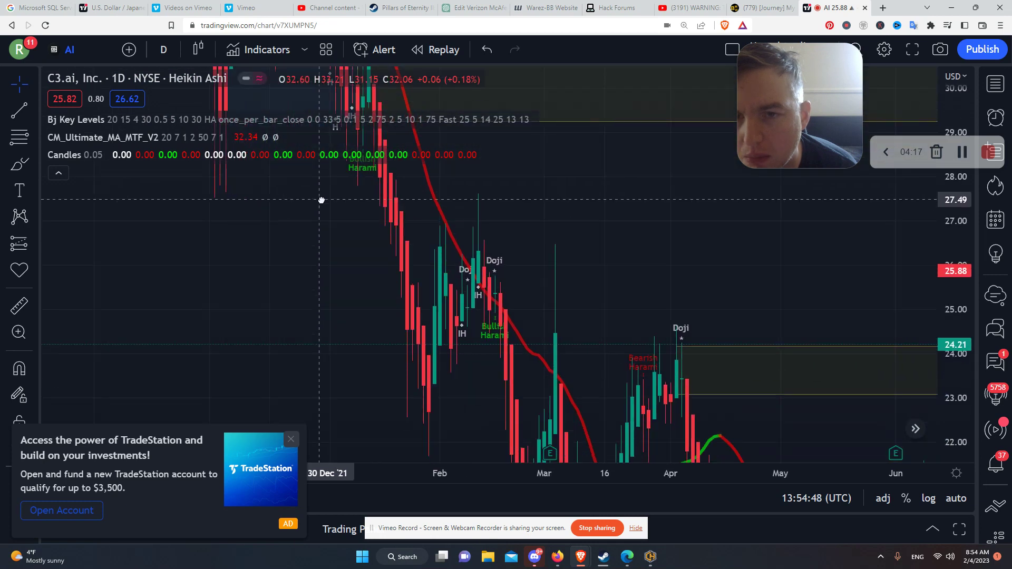
pyautogui.moveTo(393, 299); pyautogui.dragTo(590, 566)
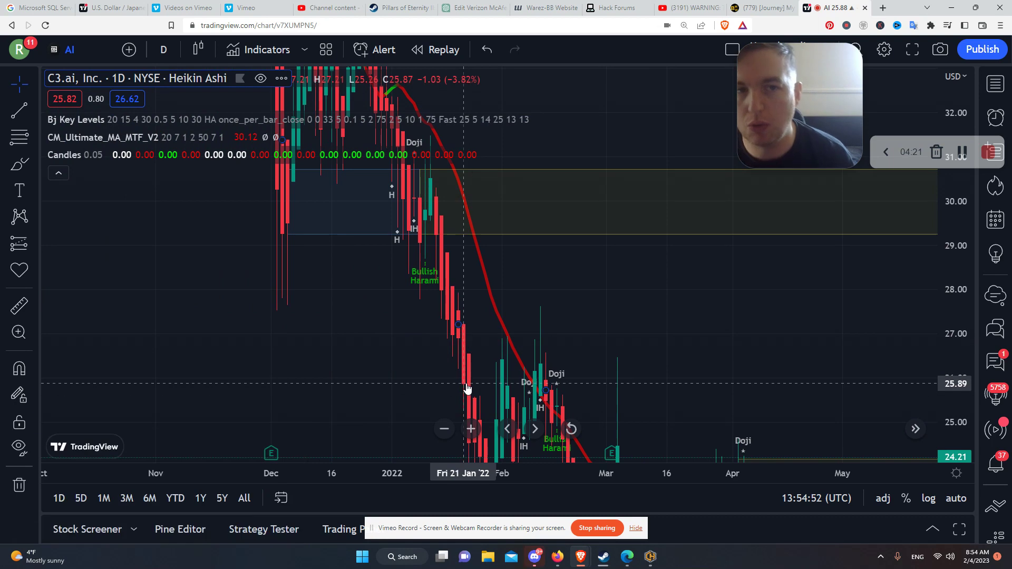
# - Change the C3.ai chart's interval to 4 hours
pyautogui.click(163, 49)
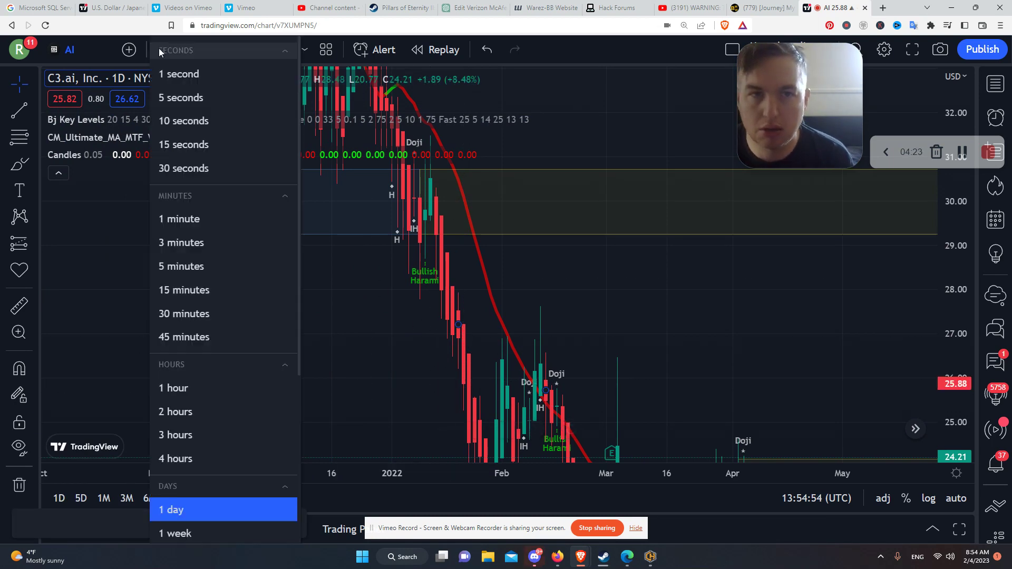
pyautogui.click(179, 459)
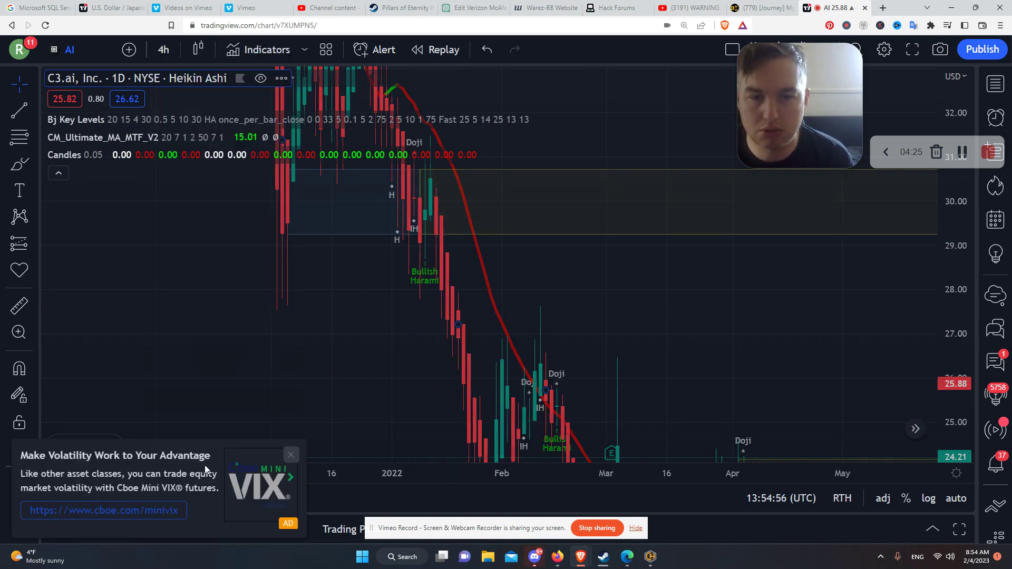
# - Examine how the 4-hour candles, pattern labels and moving average behave around the key level zones in August 2022
pyautogui.moveTo(847, 293); pyautogui.dragTo(484, 239)
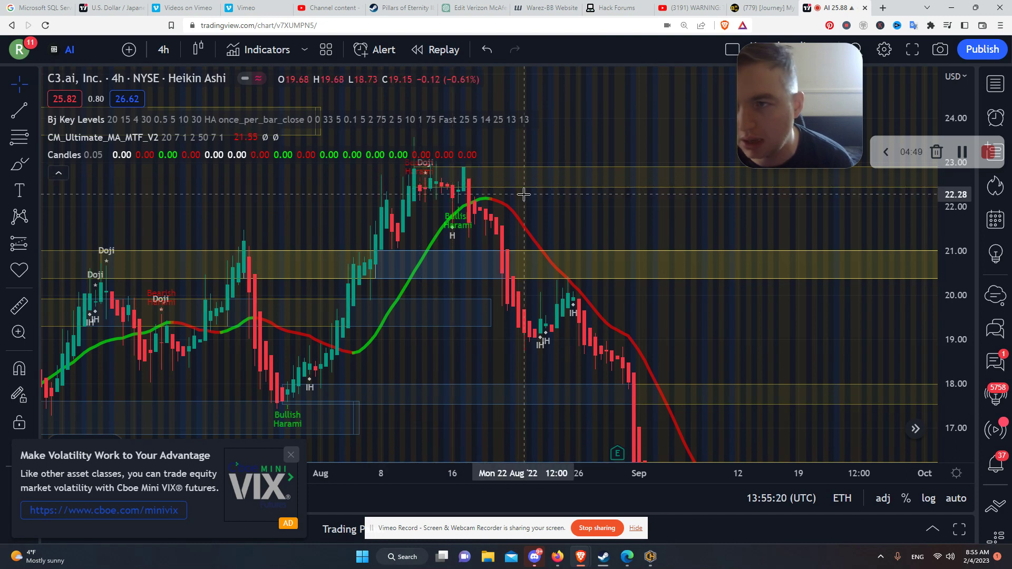
pyautogui.moveTo(523, 194); pyautogui.dragTo(493, 241)
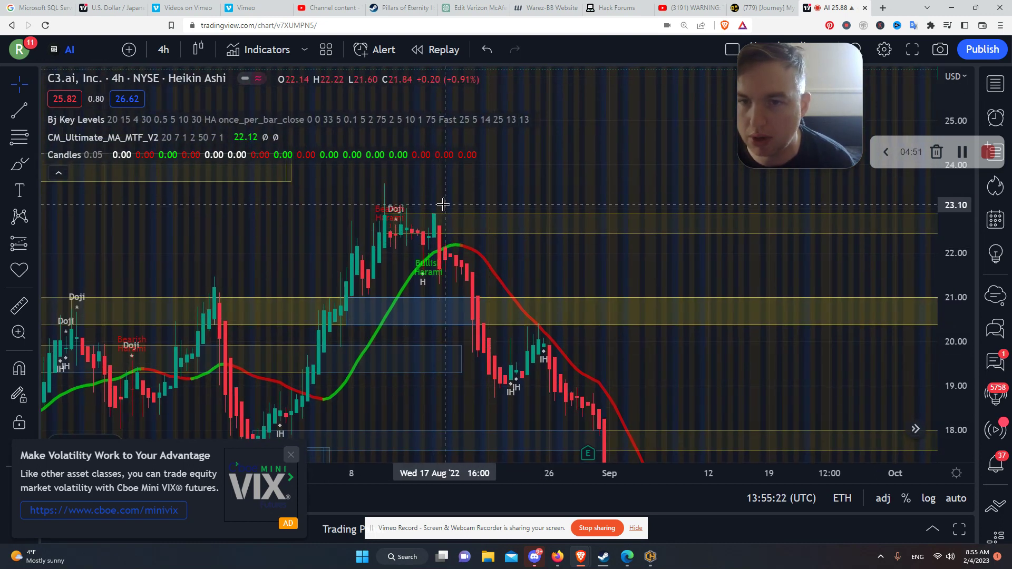
pyautogui.moveTo(483, 188); pyautogui.dragTo(468, 246)
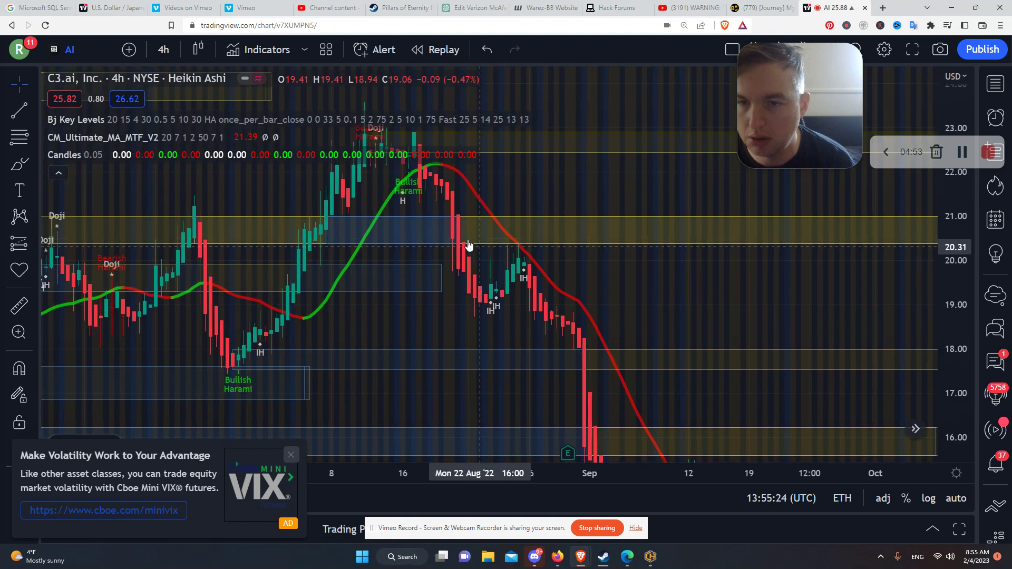